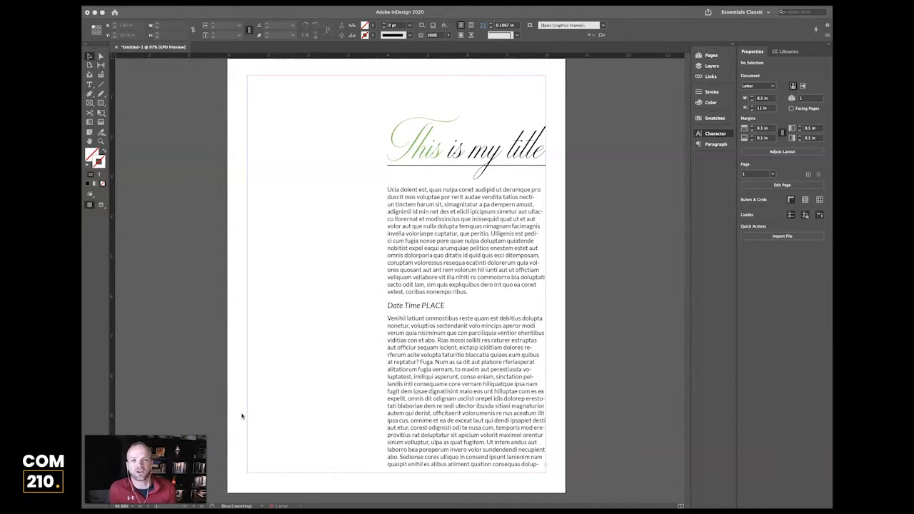
Show the Character panel (Minion Pro Regular, 12 pt) and bring up the File menu.
{"action": "key", "text": "super+t"}
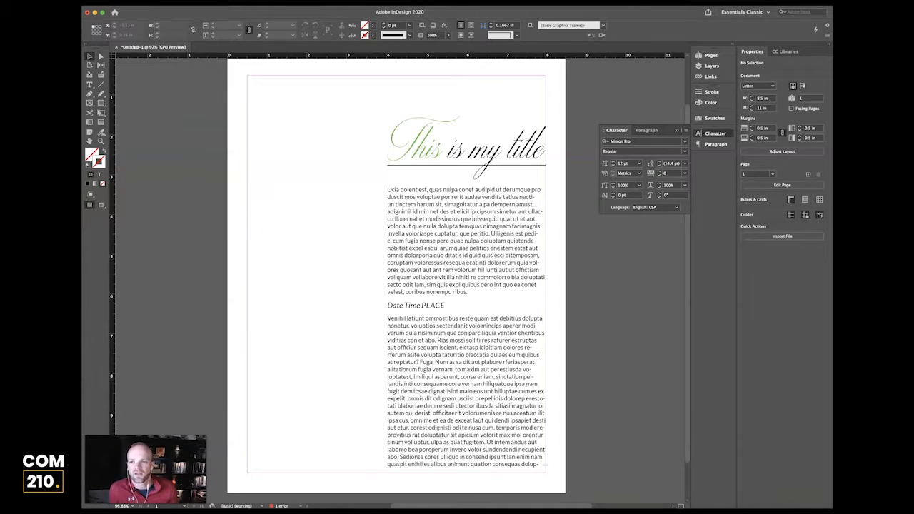
{"action": "left_click", "coordinate": [130, 12]}
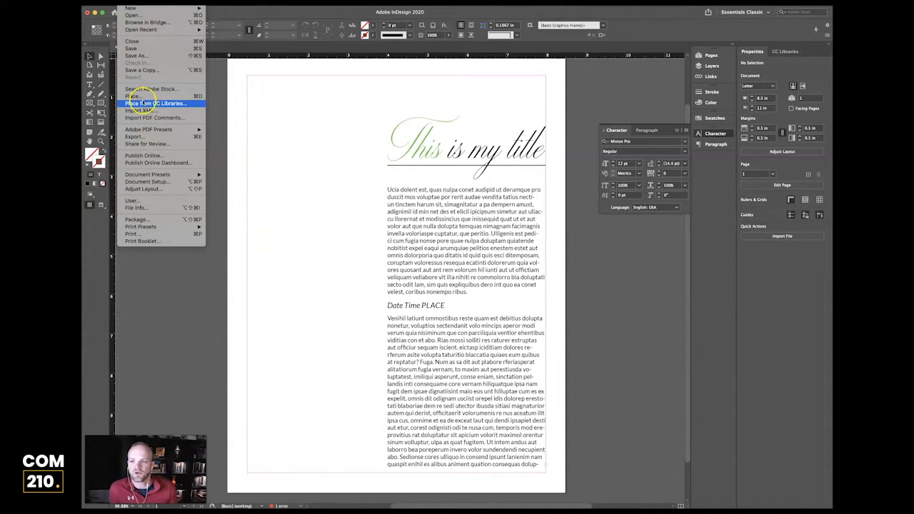
Load the gazebo photo StrattonBratt_0116--12.jpg through File > Place.
{"action": "left_click", "coordinate": [144, 95]}
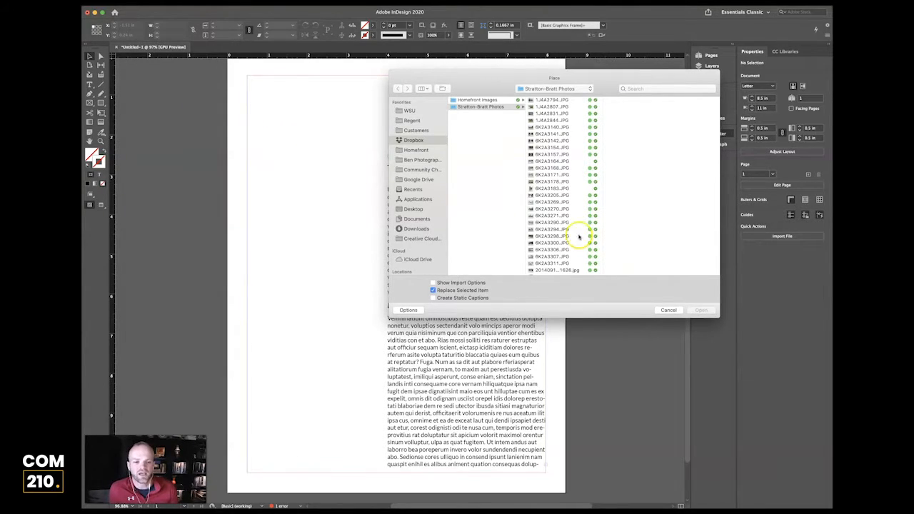
{"action": "scroll", "coordinate": [552, 236], "scroll_direction": "down", "scroll_amount": 5}
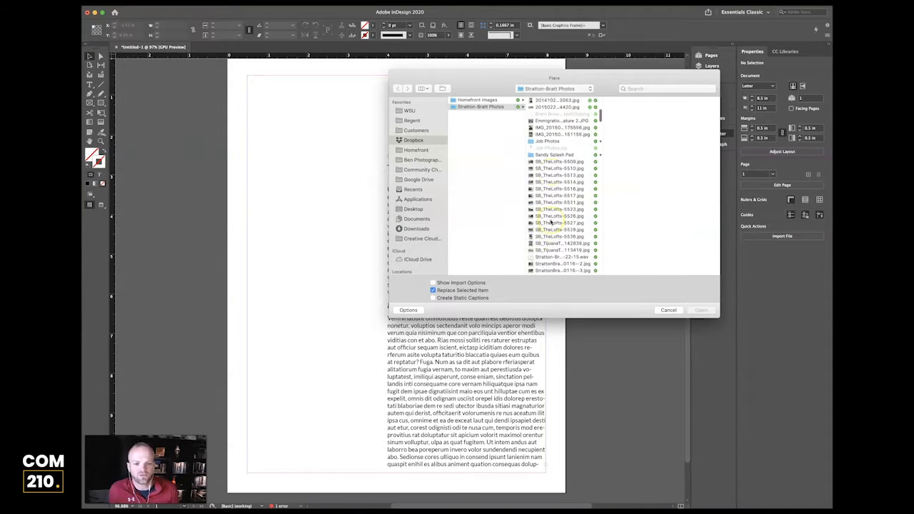
{"action": "scroll", "coordinate": [550, 227], "scroll_direction": "down", "scroll_amount": 5}
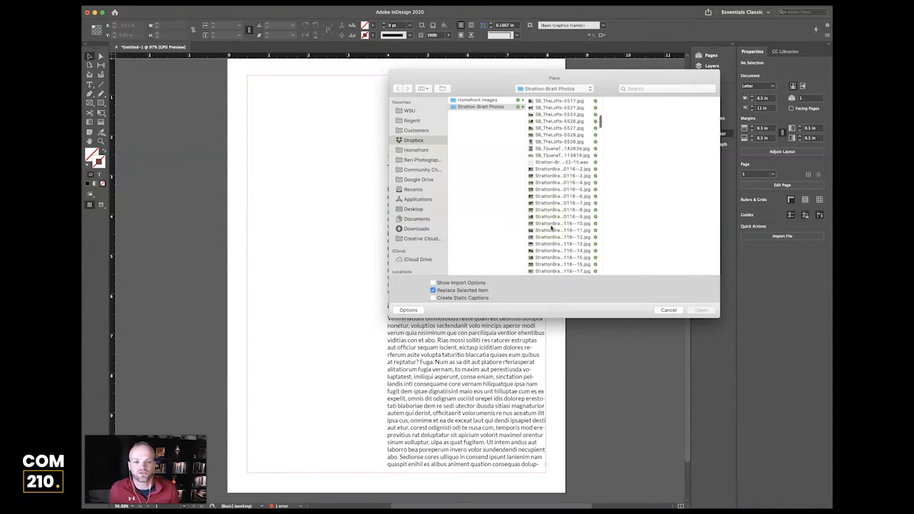
{"action": "scroll", "coordinate": [552, 215], "scroll_direction": "down", "scroll_amount": 1}
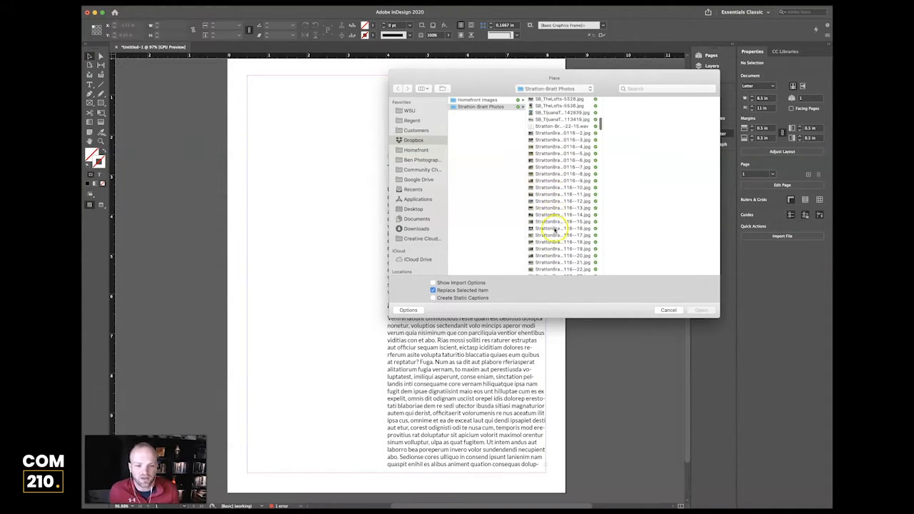
{"action": "left_click", "coordinate": [554, 202]}
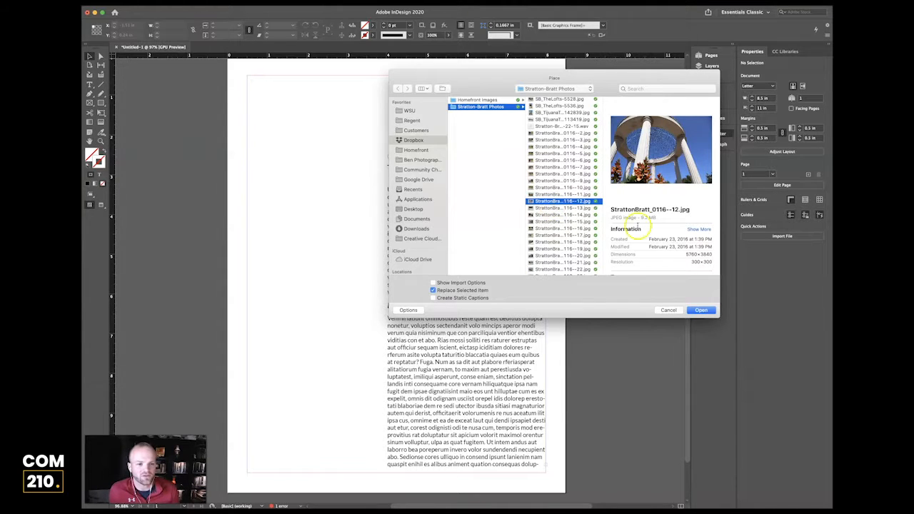
{"action": "left_click", "coordinate": [703, 310]}
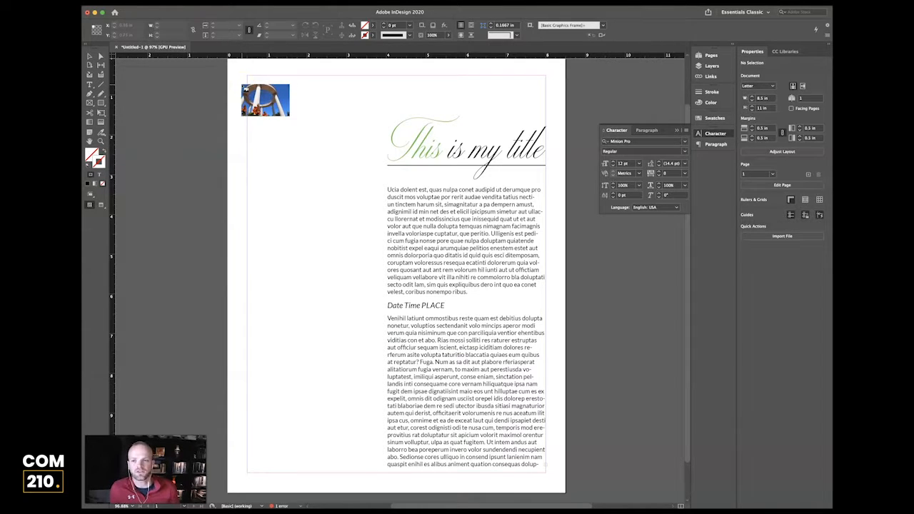
Drop the photo at full 19.2 × 12.8 in size at the top-left margin corner and zoom out to 50%.
{"action": "left_click", "coordinate": [243, 86]}
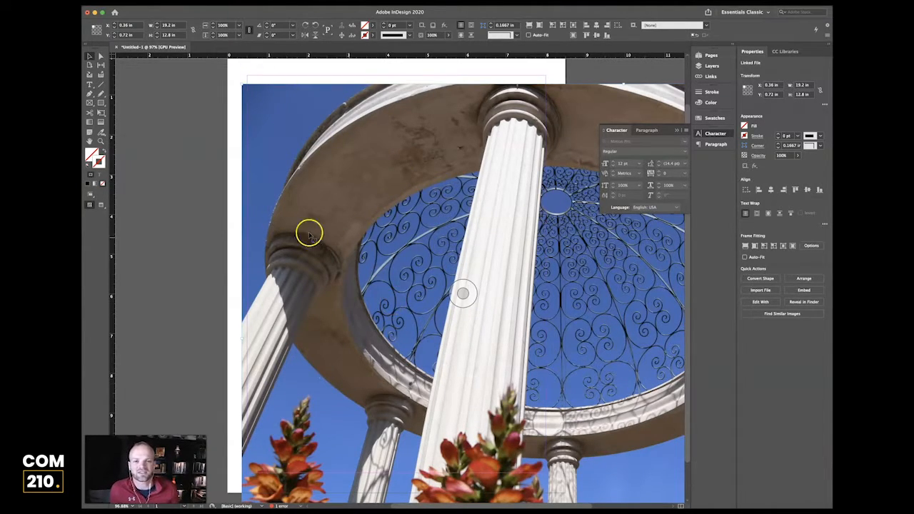
{"action": "left_click", "coordinate": [232, 236]}
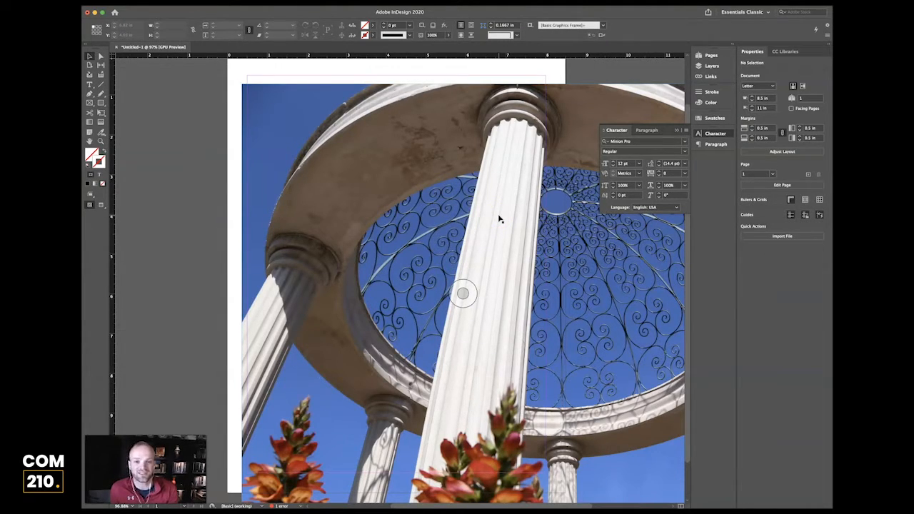
{"action": "key", "text": "super+minus"}
{"action": "key", "text": "super+minus"}
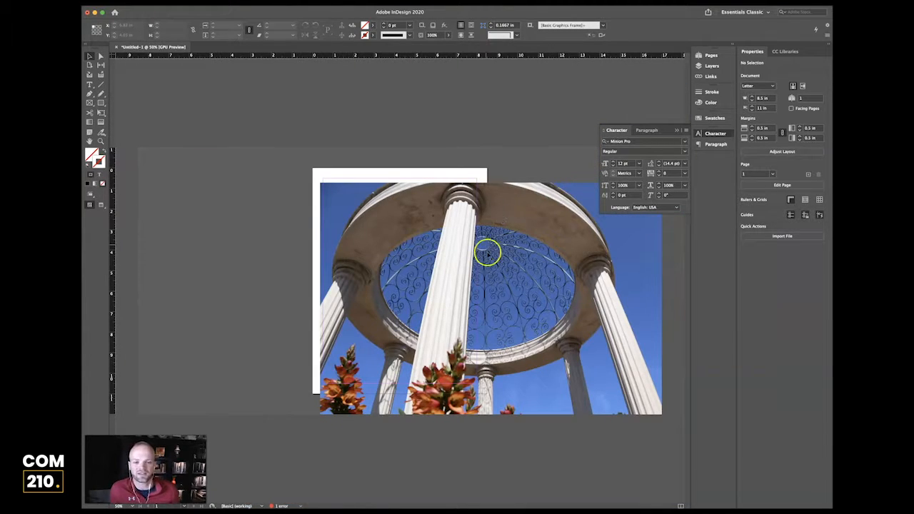
Move the photo frame left and try several corner crops, undoing each one.
{"action": "left_click", "coordinate": [569, 325]}
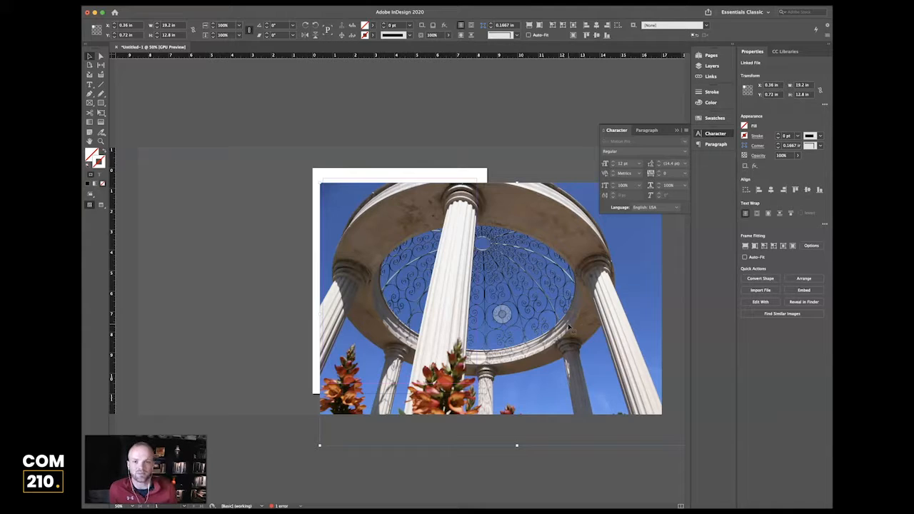
{"action": "left_click_drag", "start_coordinate": [550, 308], "coordinate": [525, 308]}
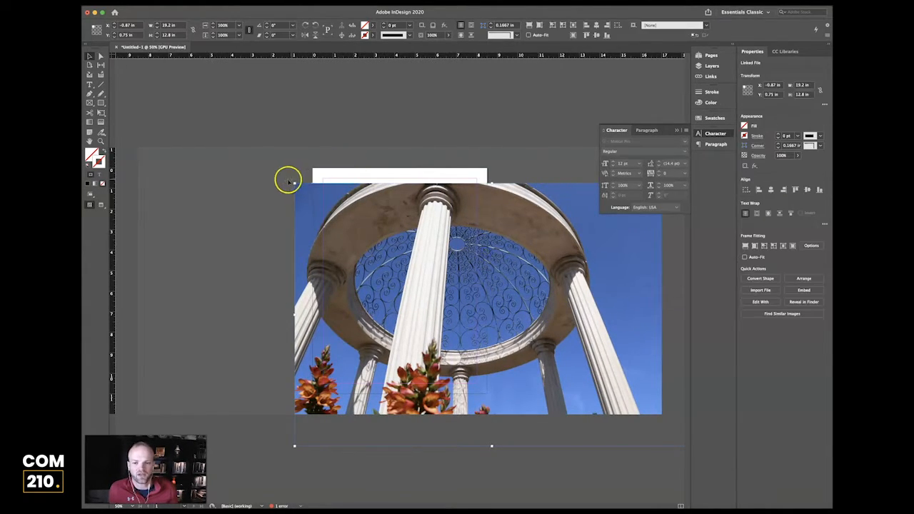
{"action": "left_click_drag", "start_coordinate": [293, 183], "coordinate": [493, 318]}
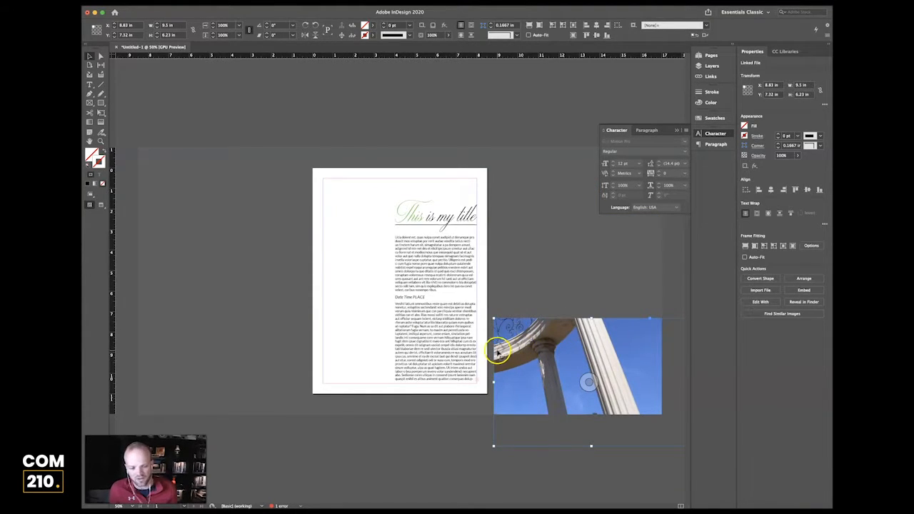
{"action": "key", "text": "super+z"}
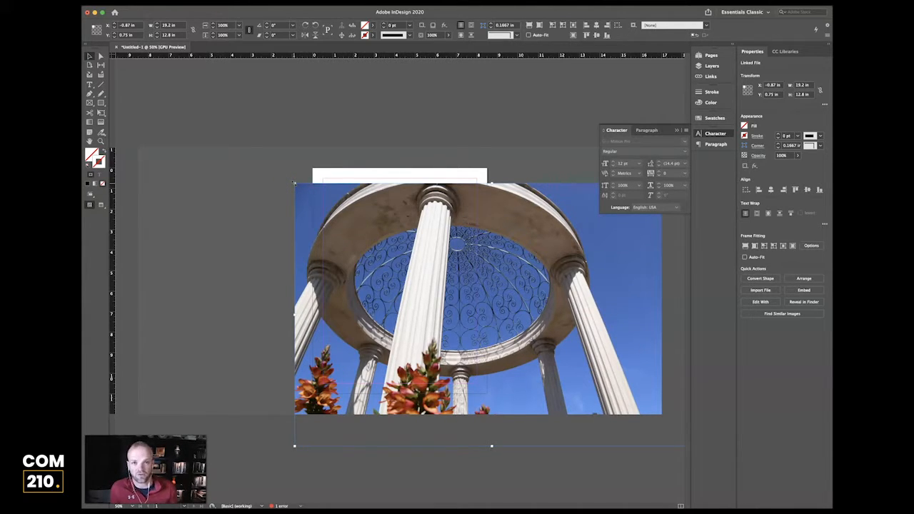
{"action": "left_click_drag", "start_coordinate": [294, 183], "coordinate": [515, 321]}
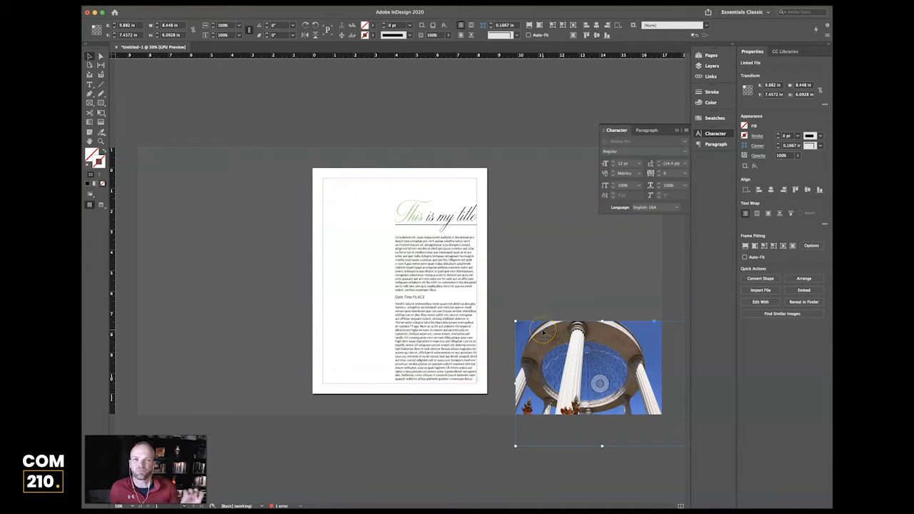
{"action": "key", "text": "super+z"}
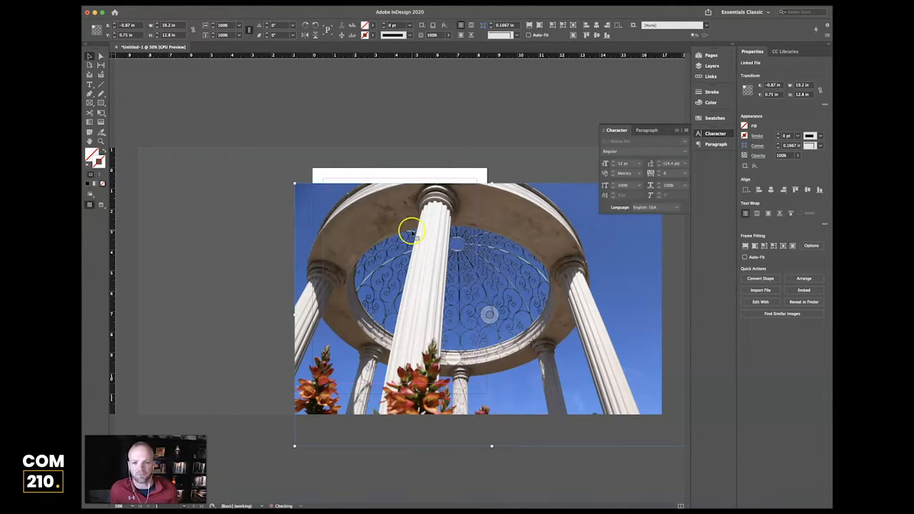
{"action": "left_click_drag", "start_coordinate": [296, 185], "coordinate": [554, 188]}
{"action": "key", "text": "super+z"}
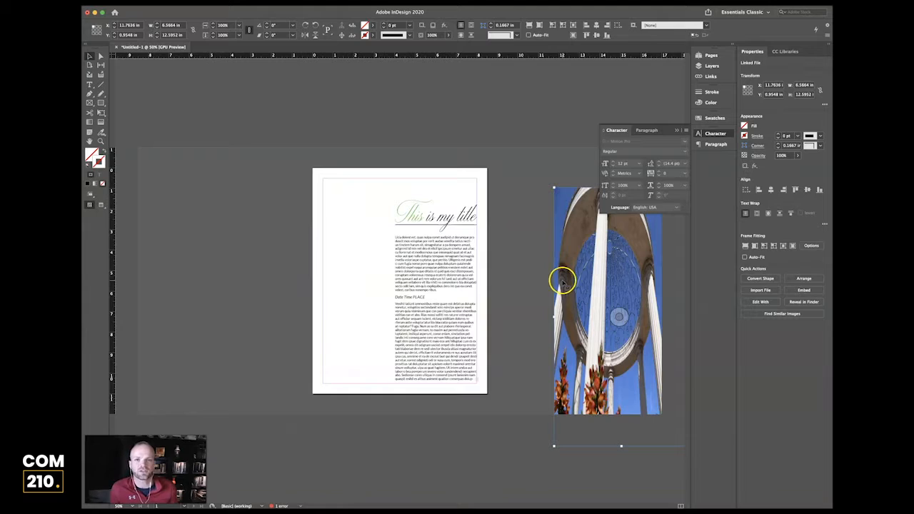
Move the cropped photo onto the page, then undo the move and the crop.
{"action": "left_click_drag", "start_coordinate": [582, 250], "coordinate": [395, 233]}
{"action": "left_click", "coordinate": [476, 243]}
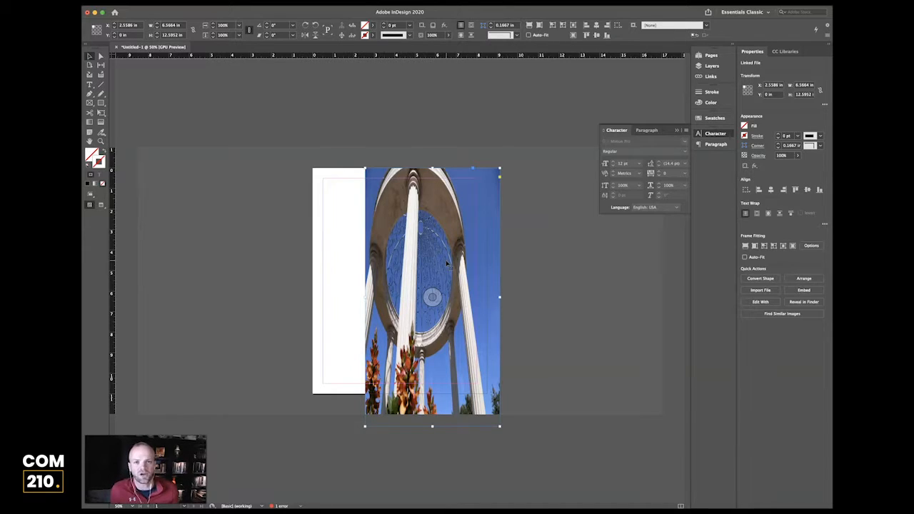
{"action": "key", "text": "super+z"}
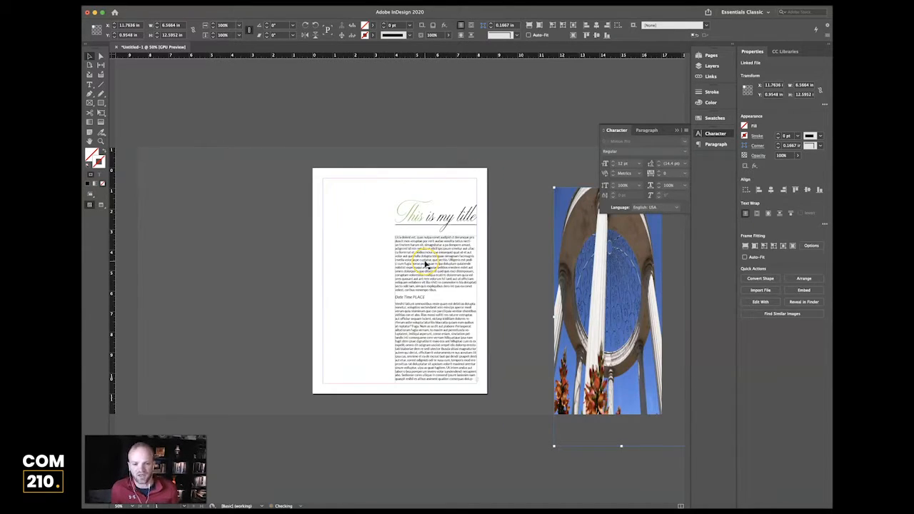
{"action": "key", "text": "super+z"}
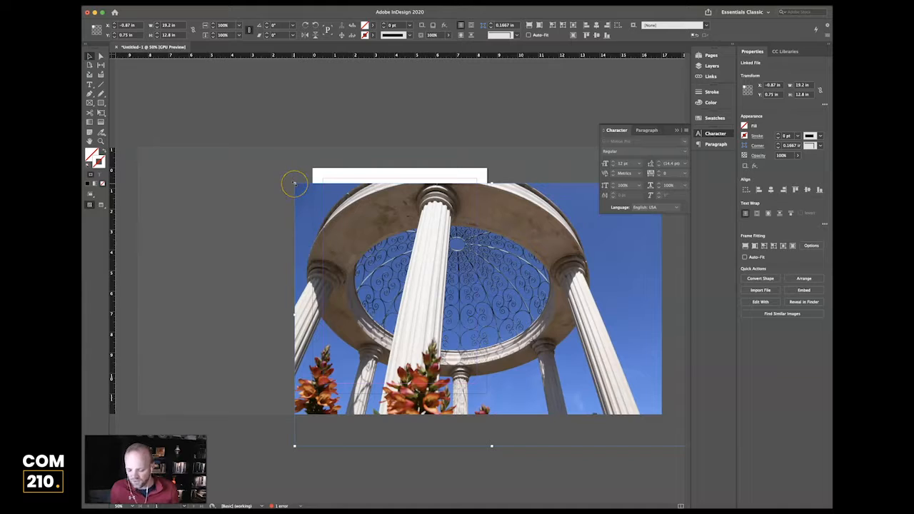
Shrink the photo, move it to the page's top-left, then enlarge it proportionally to 16.5706 × 11.047 in.
{"action": "left_click_drag", "start_coordinate": [293, 182], "coordinate": [559, 341]}
{"action": "left_click_drag", "start_coordinate": [592, 367], "coordinate": [364, 195]}
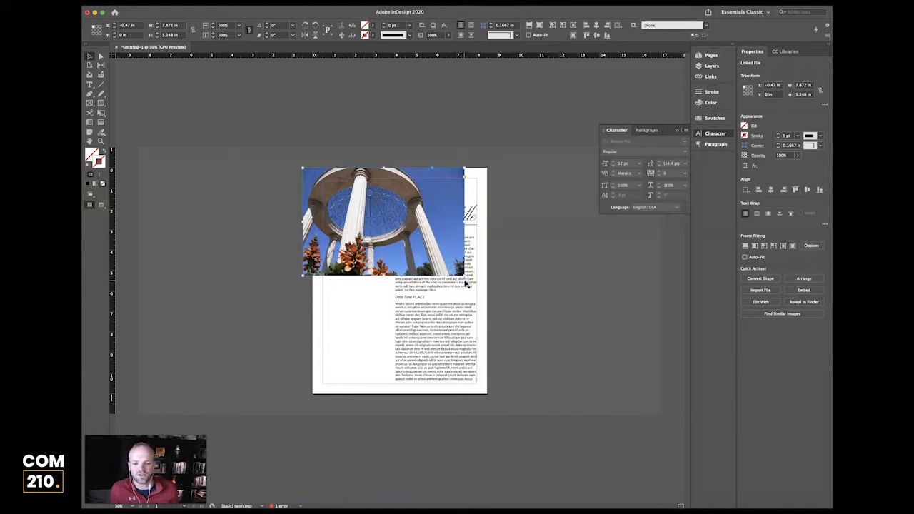
{"action": "left_click_drag", "start_coordinate": [464, 275], "coordinate": [638, 397]}
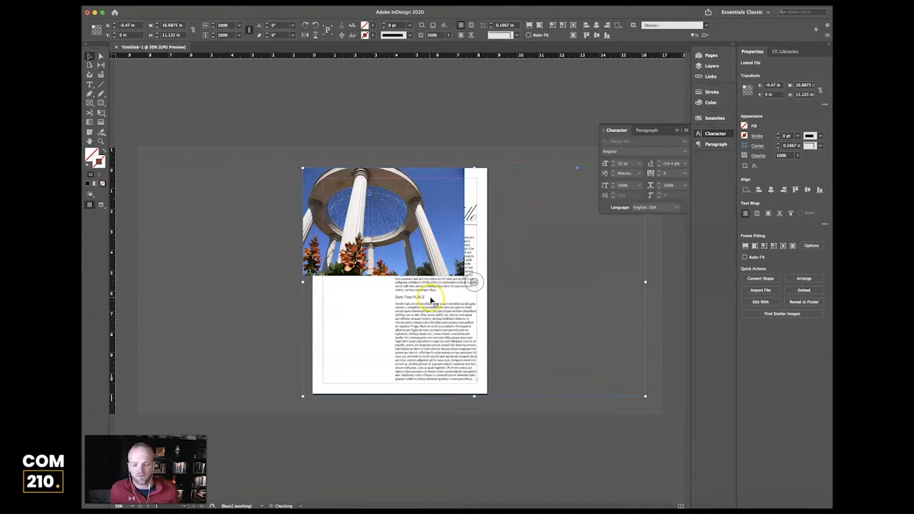
{"action": "left_click", "coordinate": [287, 263]}
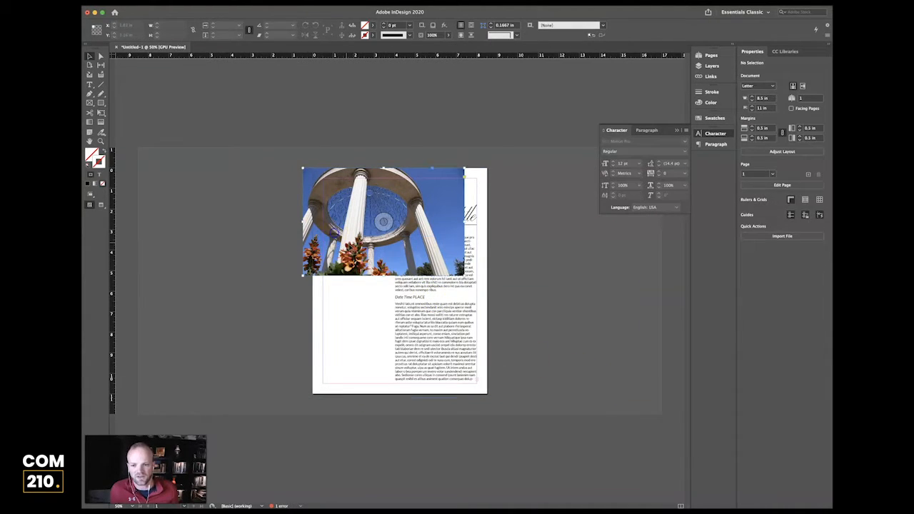
{"action": "left_click_drag", "start_coordinate": [462, 274], "coordinate": [579, 395]}
{"action": "left_click", "coordinate": [493, 411]}
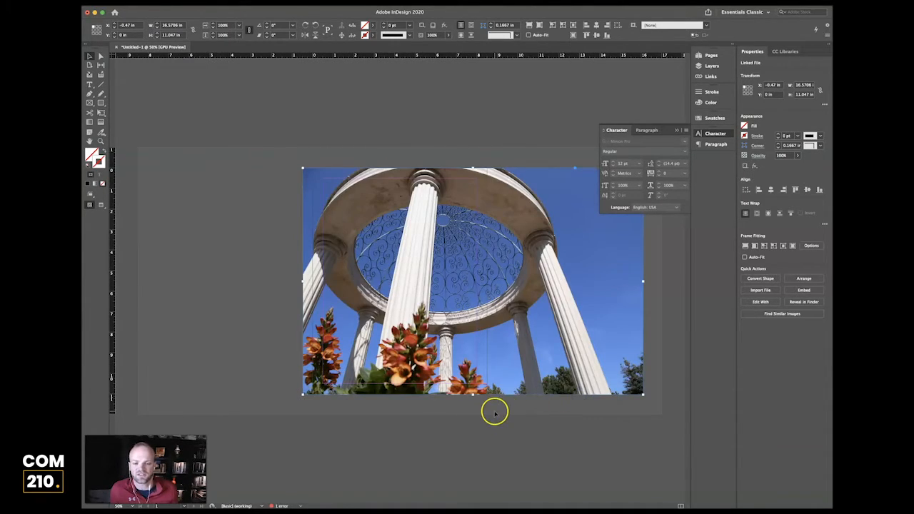
Narrow the frame to a 3.78 in wide left strip and slide the image to show the dome.
{"action": "left_click", "coordinate": [643, 280]}
{"action": "left_click_drag", "start_coordinate": [643, 280], "coordinate": [381, 282]}
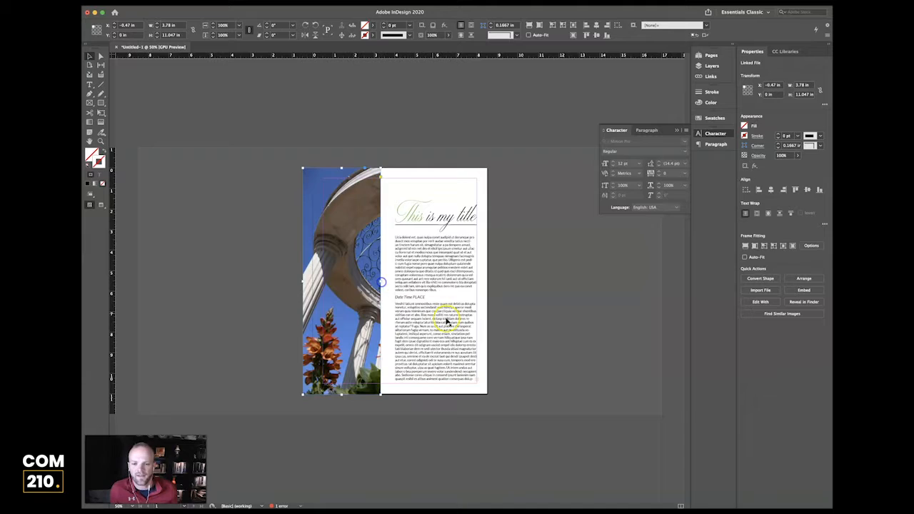
{"action": "double_click", "coordinate": [343, 248]}
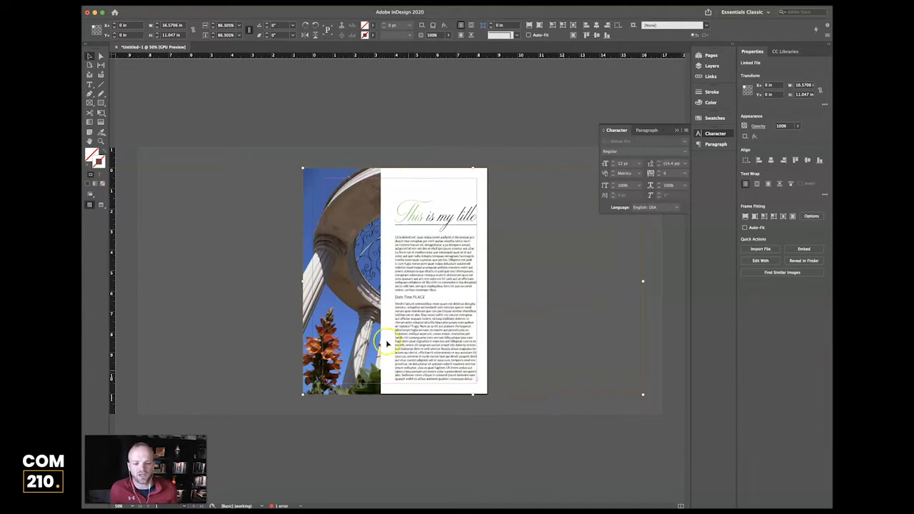
{"action": "mouse_move", "coordinate": [362, 296]}
{"action": "left_mouse_down"}
{"action": "mouse_move", "coordinate": [325, 302]}
{"action": "mouse_move", "coordinate": [314, 298]}
{"action": "mouse_move", "coordinate": [356, 295]}
{"action": "mouse_move", "coordinate": [313, 294]}
{"action": "mouse_move", "coordinate": [359, 312]}
{"action": "left_mouse_up"}
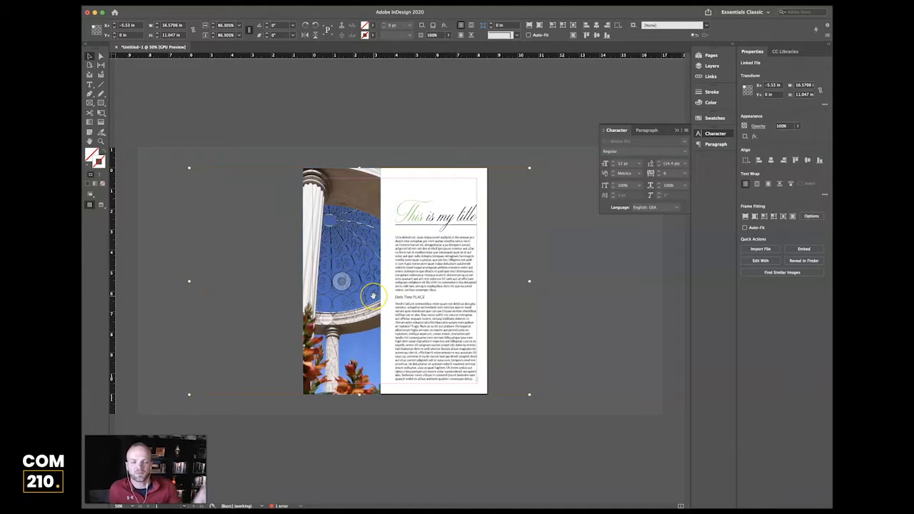
{"action": "left_click", "coordinate": [587, 281]}
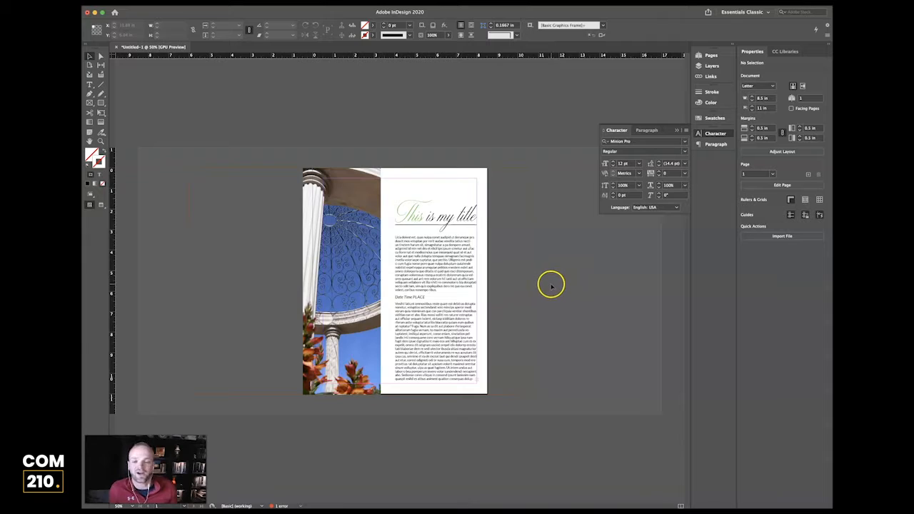
{"action": "left_click", "coordinate": [338, 245]}
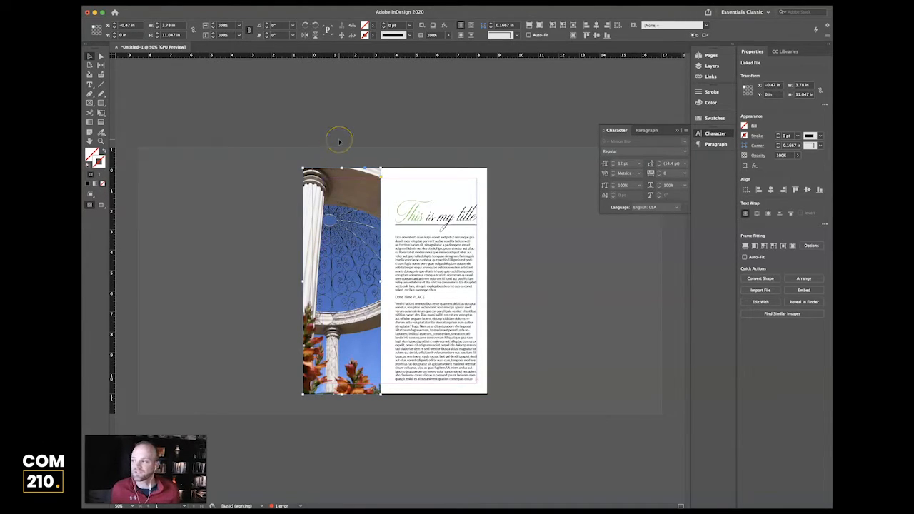
{"action": "left_click", "coordinate": [246, 1]}
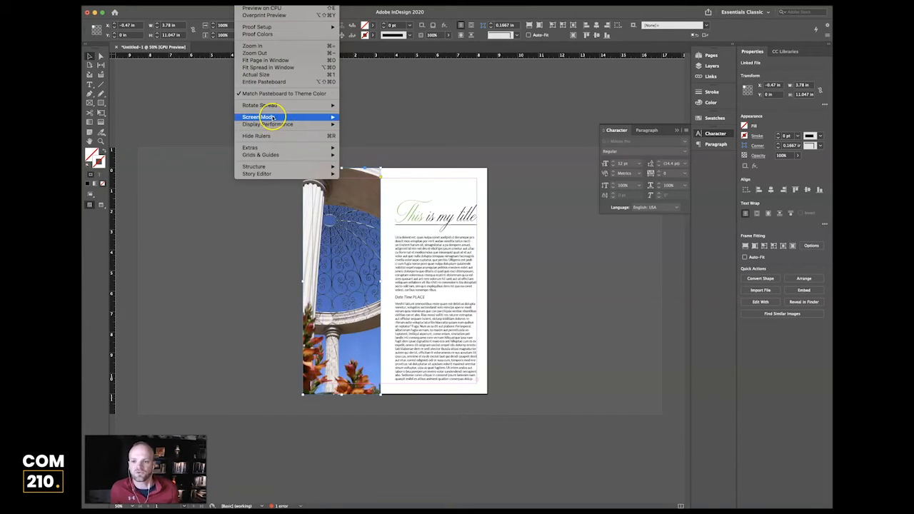
{"action": "mouse_move", "coordinate": [272, 117]}
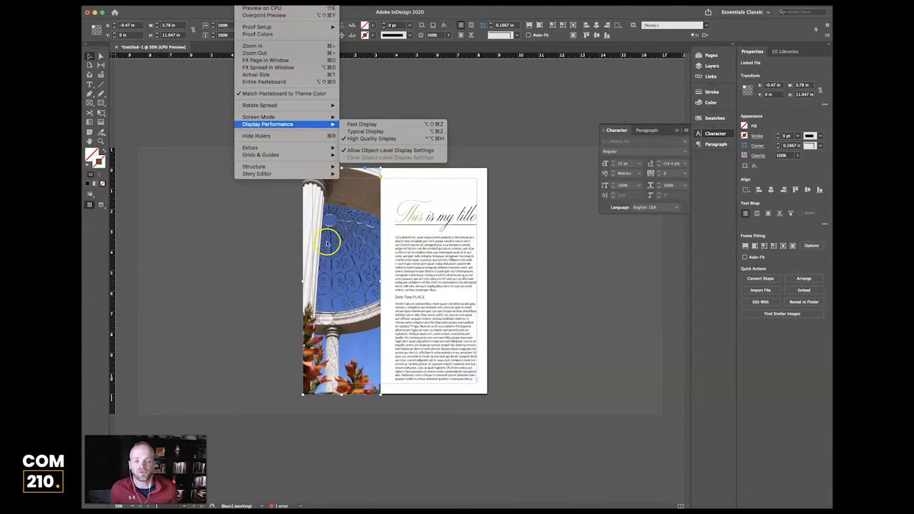
{"action": "left_click", "coordinate": [267, 242]}
{"action": "left_click", "coordinate": [484, 138]}
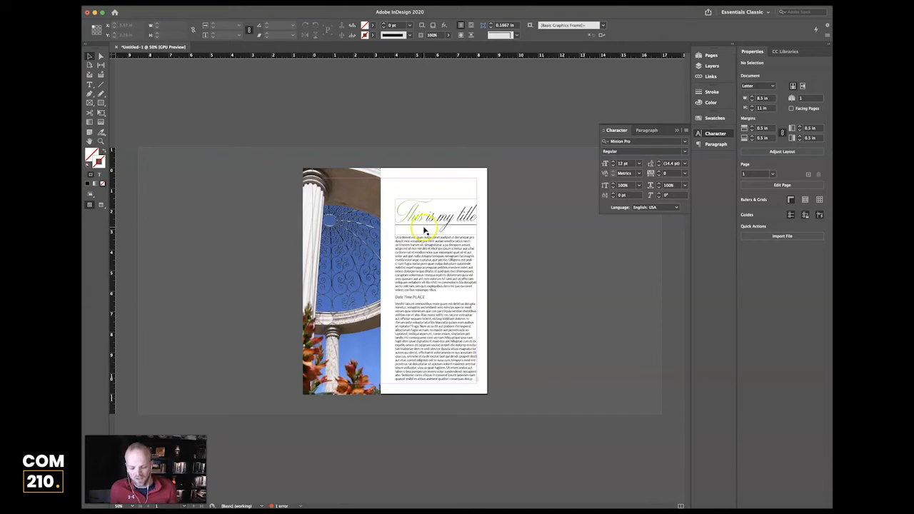
Zoom in to 75% and scroll sideways to center the letter page.
{"action": "key", "text": "super+equal"}
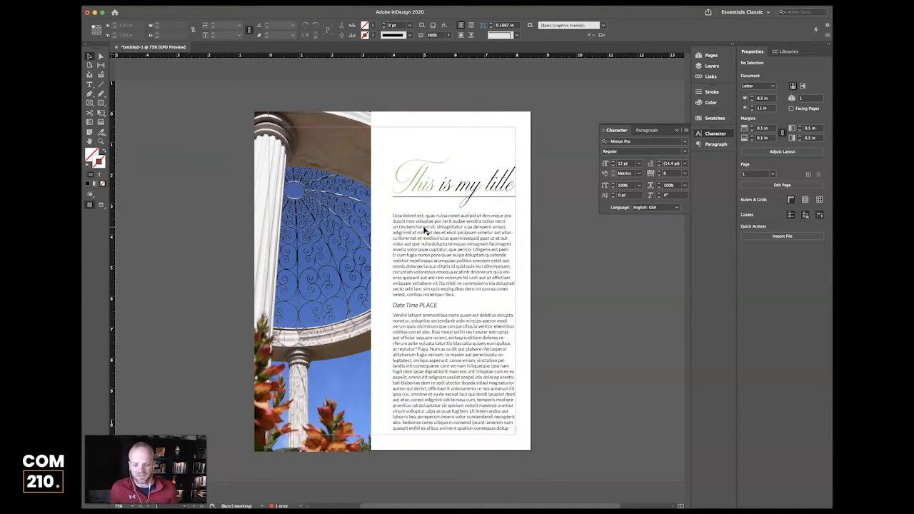
{"action": "scroll", "coordinate": [358, 206], "scroll_direction": "left", "scroll_amount": 3}
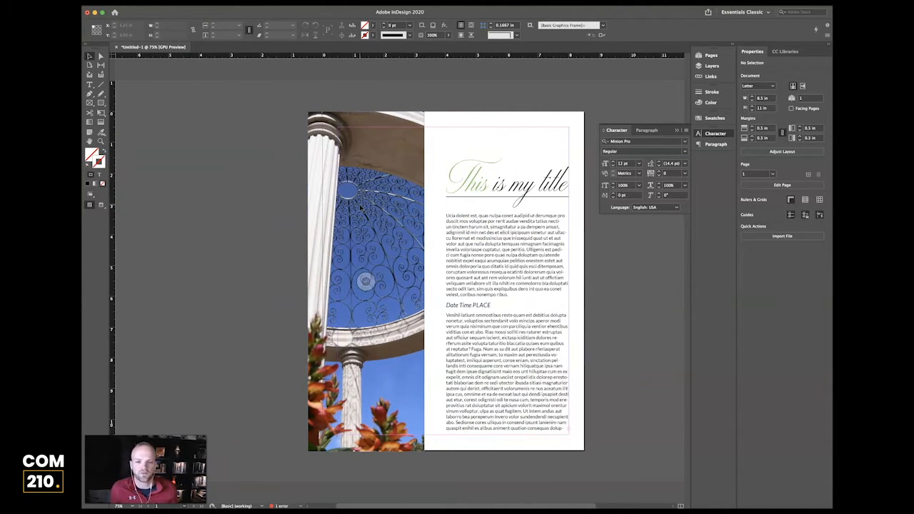